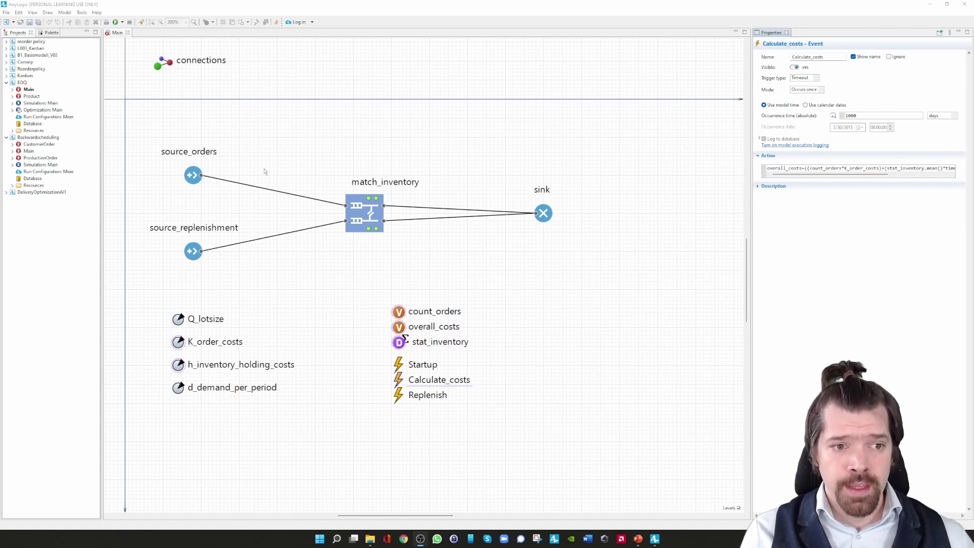
# Examine the properties of the source_orders and match_inventory blocks with the properties view widened
pyautogui.click(193, 176)
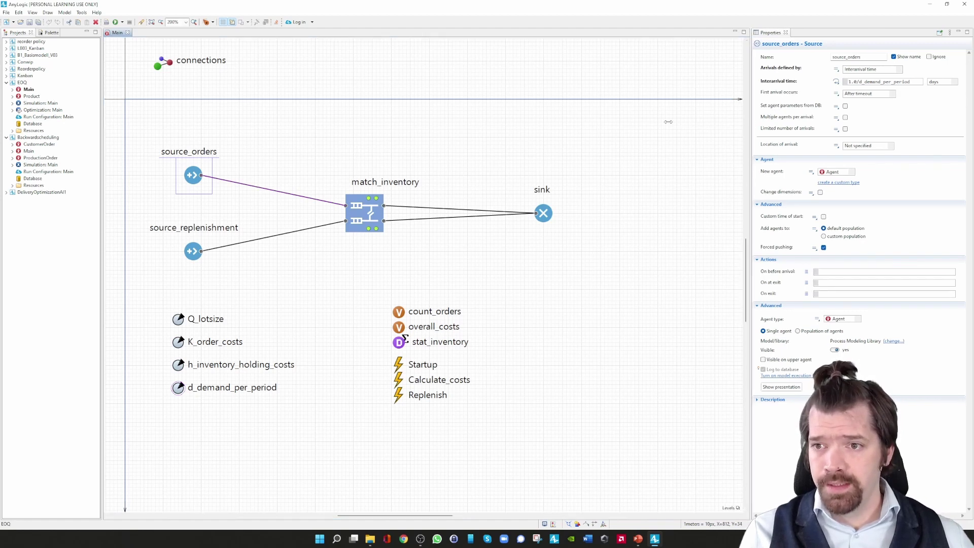
pyautogui.moveTo(751, 124); pyautogui.dragTo(585, 121)
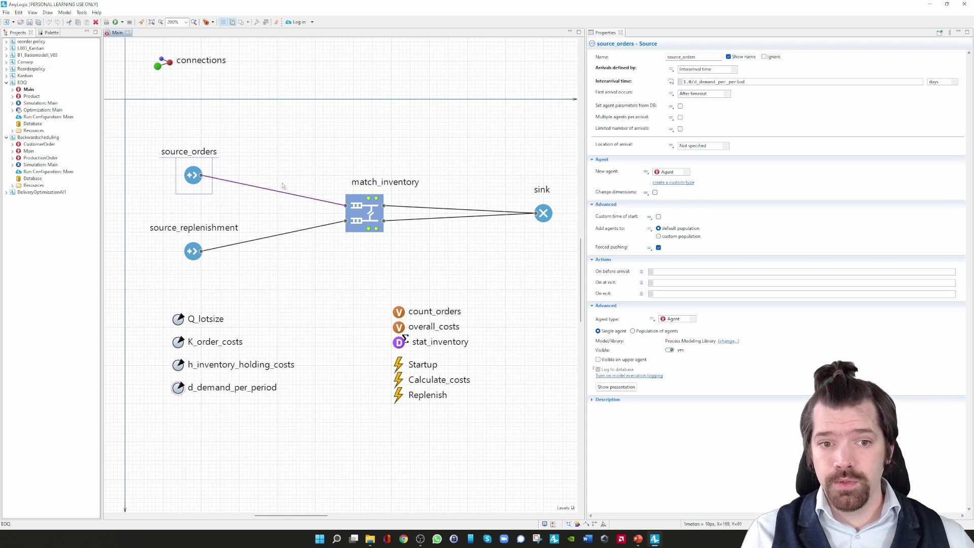
pyautogui.click(371, 213)
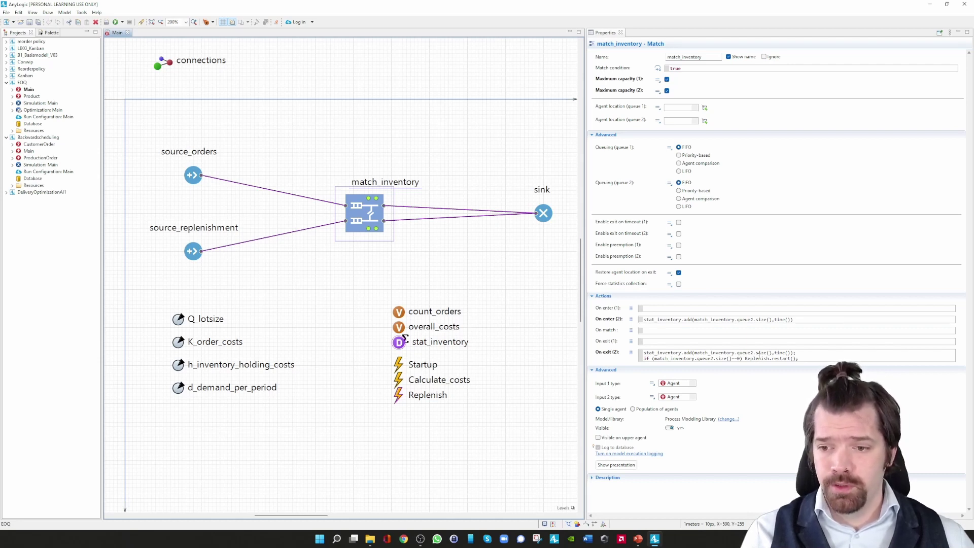
# Examine the timing and action code of the Replenish and Calculate_costs events
pyautogui.click(399, 398)
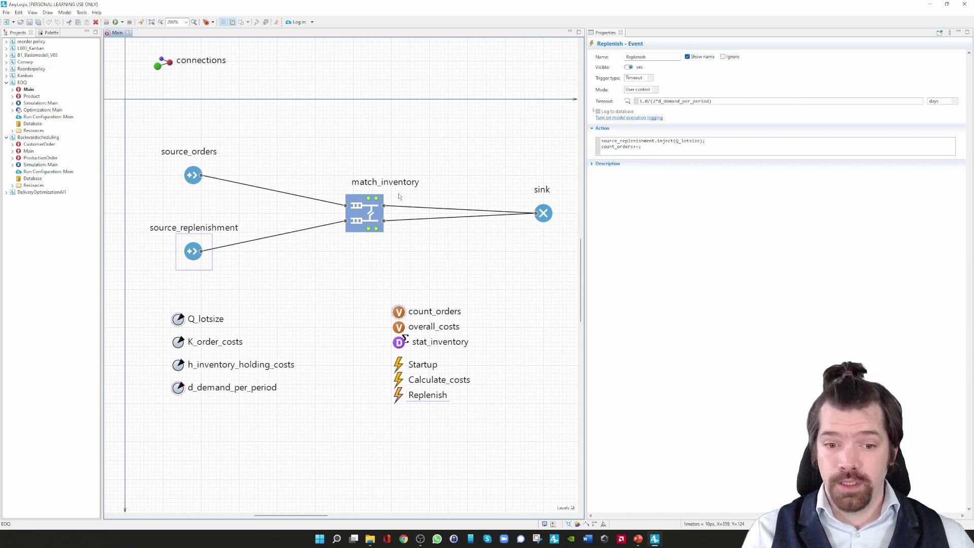
pyautogui.click(398, 382)
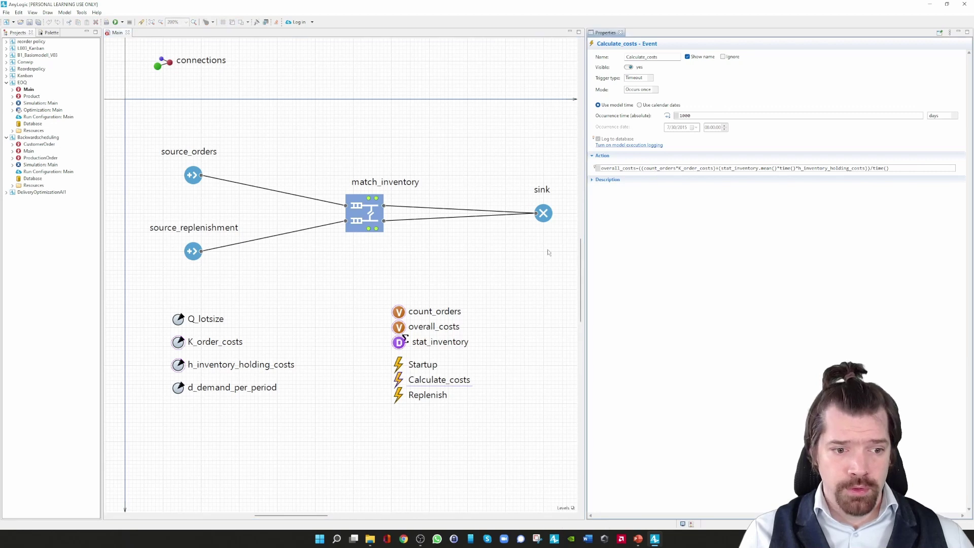
pyautogui.click(524, 262)
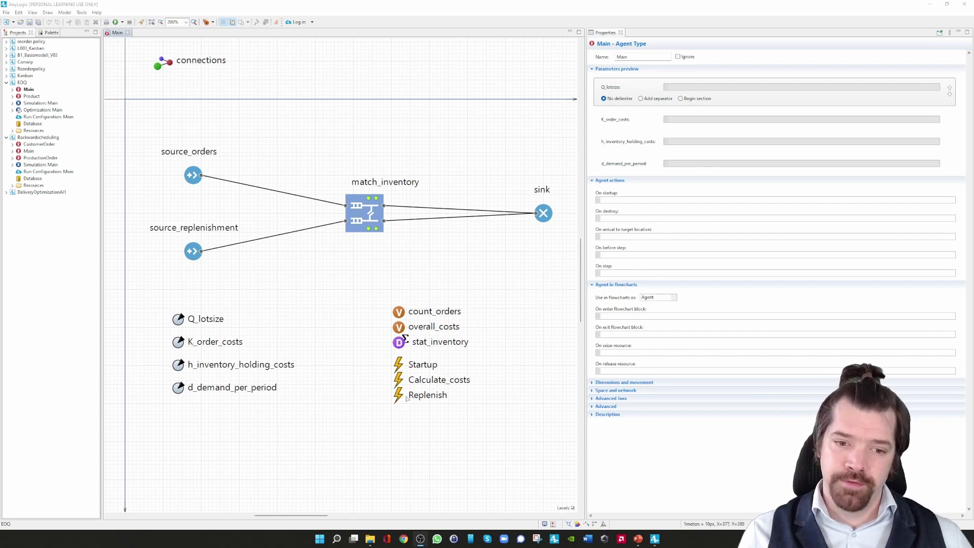
pyautogui.click(407, 398)
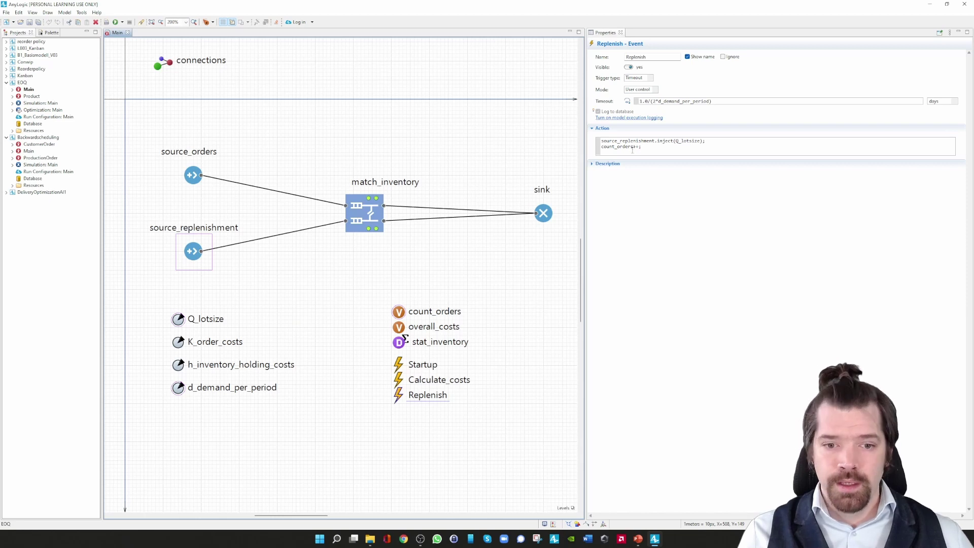
pyautogui.click(400, 382)
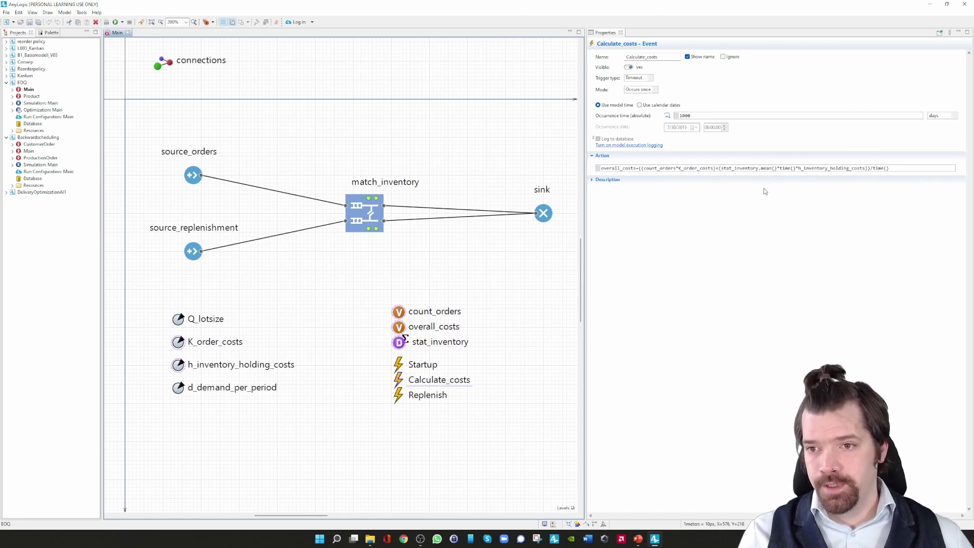
pyautogui.scroll(2, 518, 354)
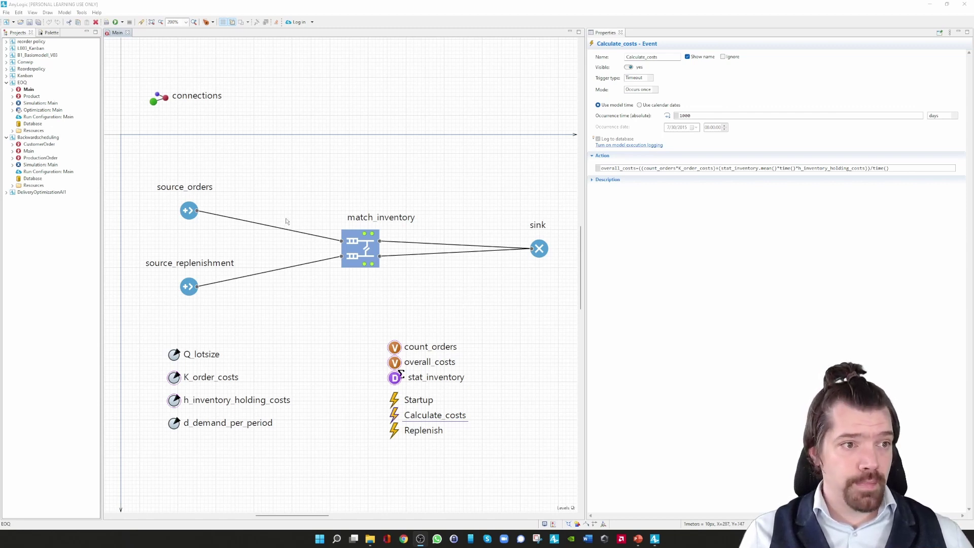
pyautogui.click(36, 111)
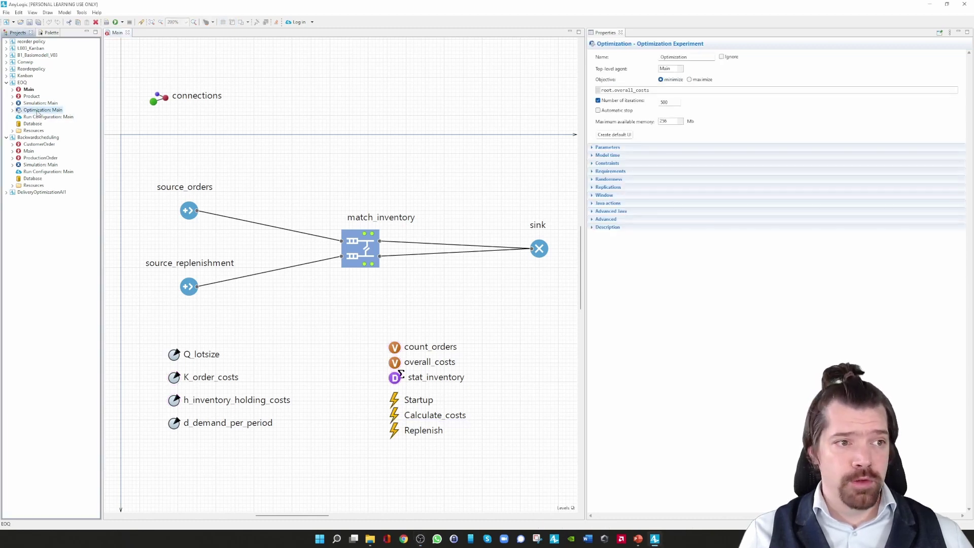
pyautogui.rightClick(21, 83)
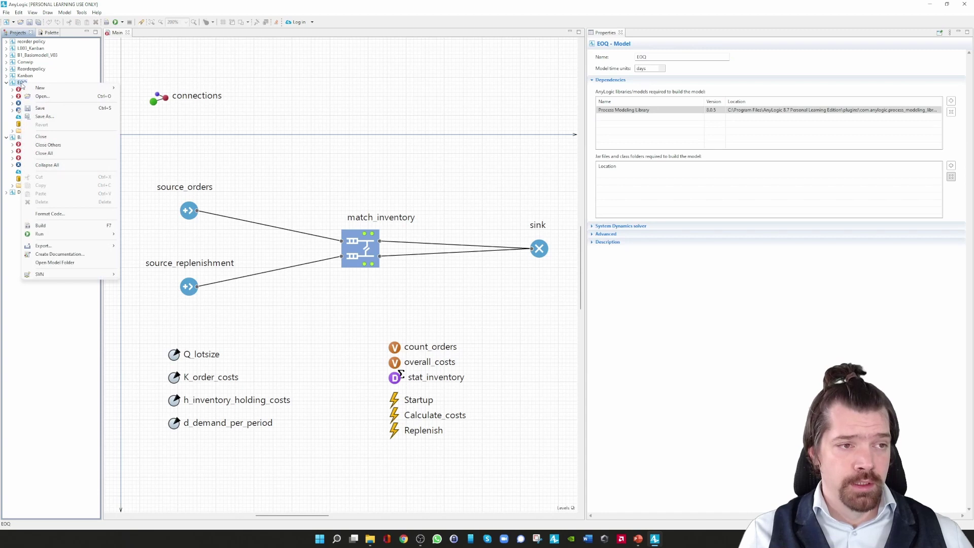
pyautogui.moveTo(30, 90)
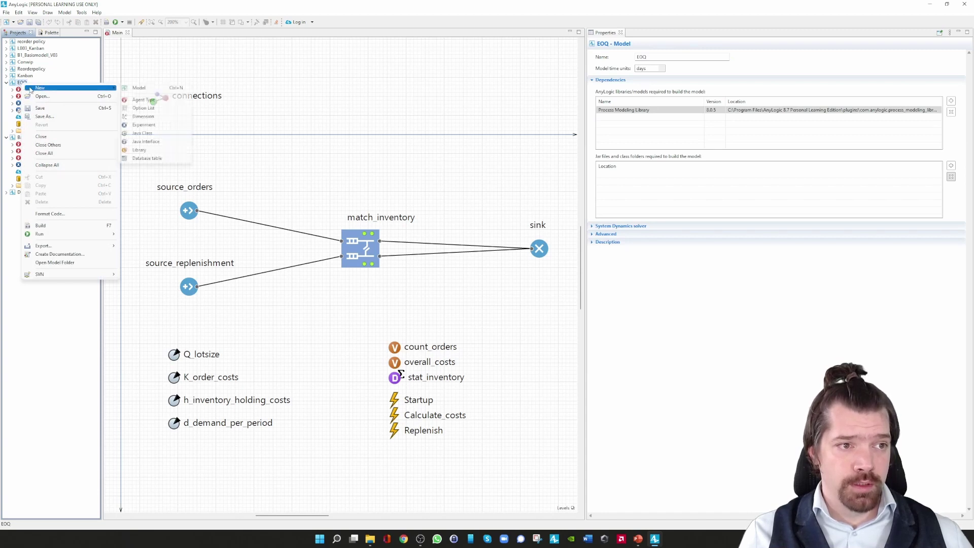
pyautogui.click(136, 125)
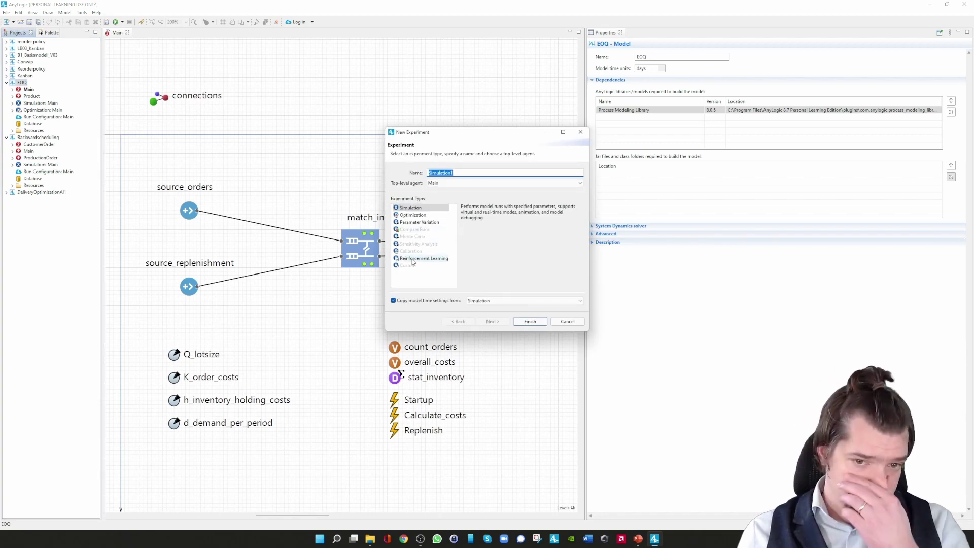
pyautogui.click(410, 218)
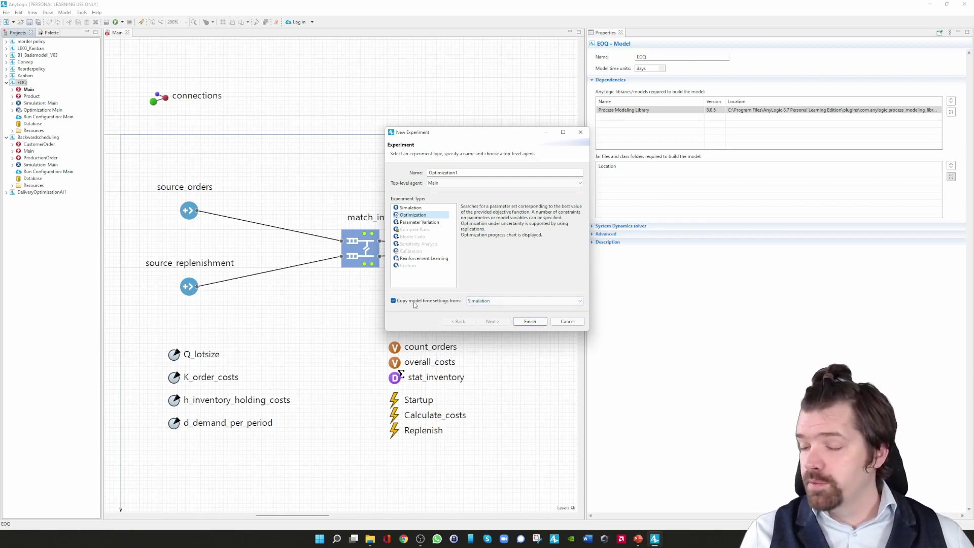
pyautogui.click(567, 322)
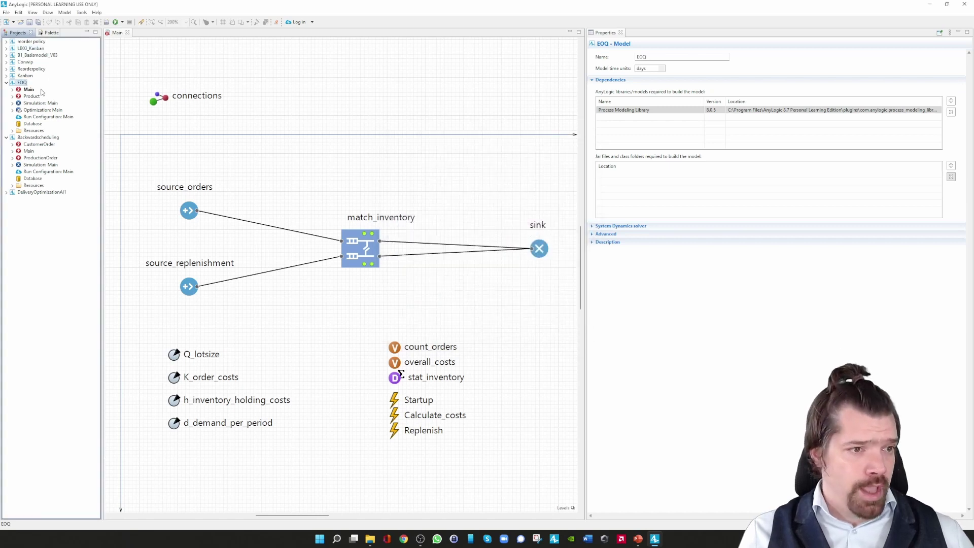
# Open the EOQ model's Optimization experiment and check its objective against the cost formula in the Calculate_costs event of Main
pyautogui.doubleClick(43, 109)
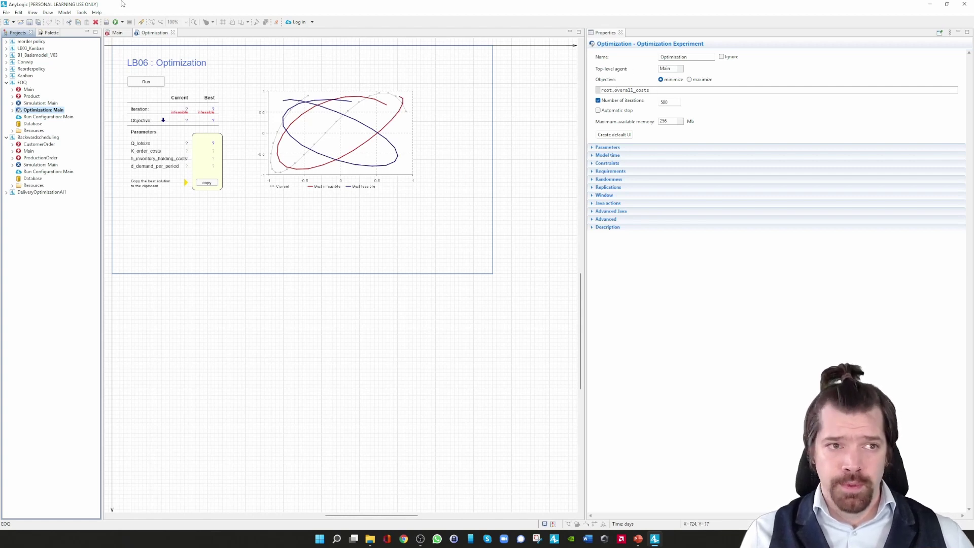
pyautogui.click(118, 33)
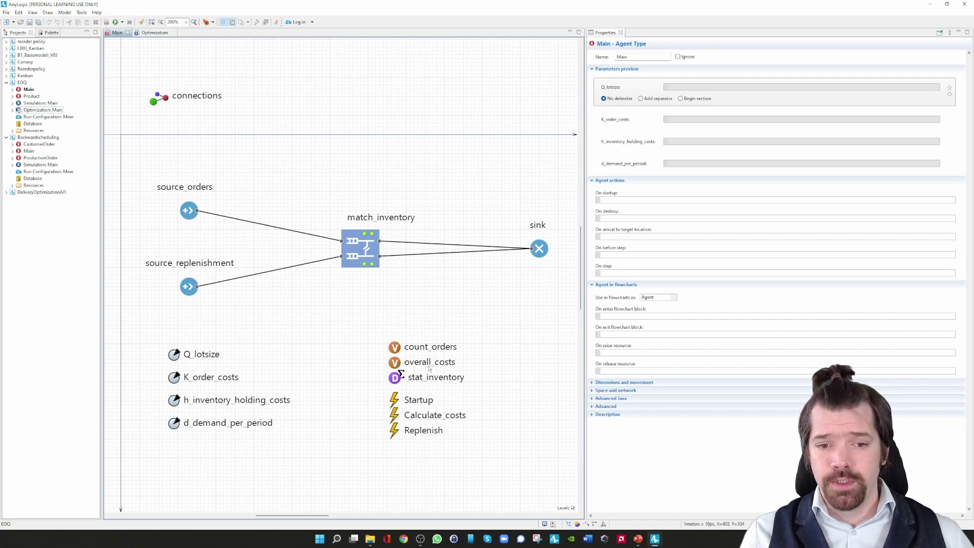
pyautogui.click(404, 416)
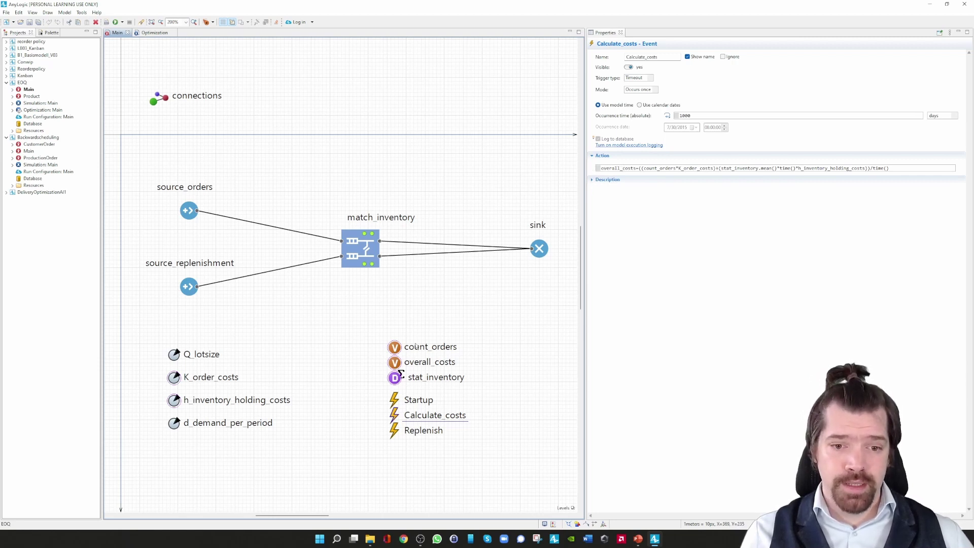
pyautogui.click(151, 34)
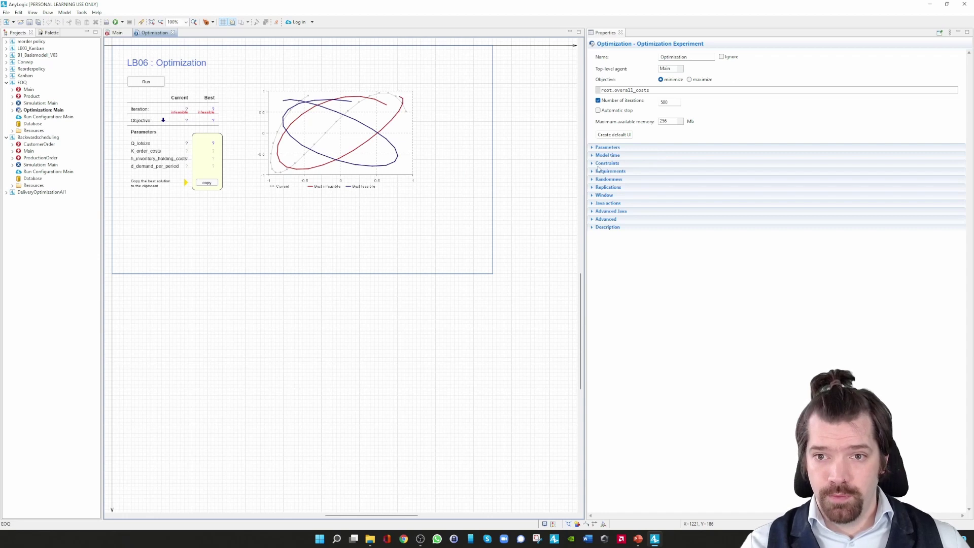
# In the Optimization experiment's parameters, set the type of Q_lotsize to design
pyautogui.click(593, 148)
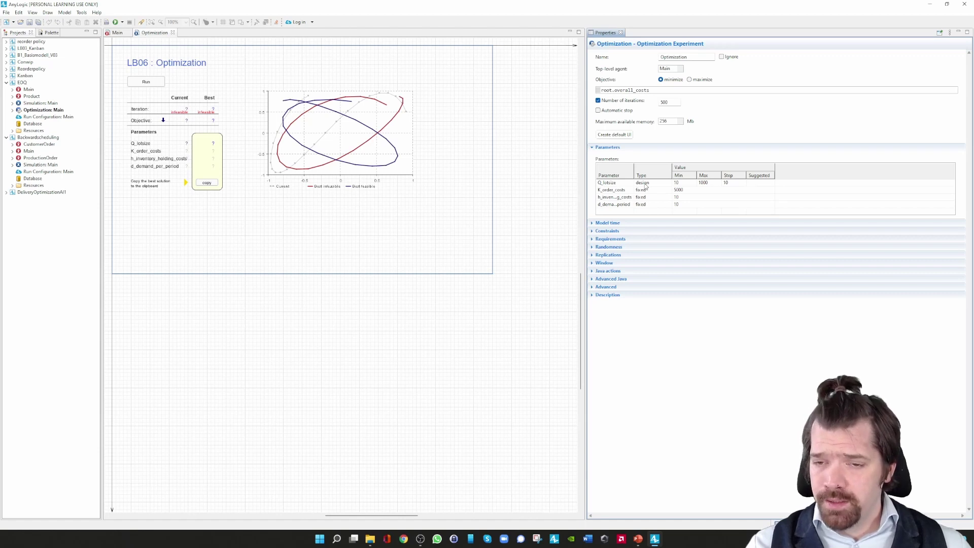
pyautogui.click(612, 184)
pyautogui.click(668, 184)
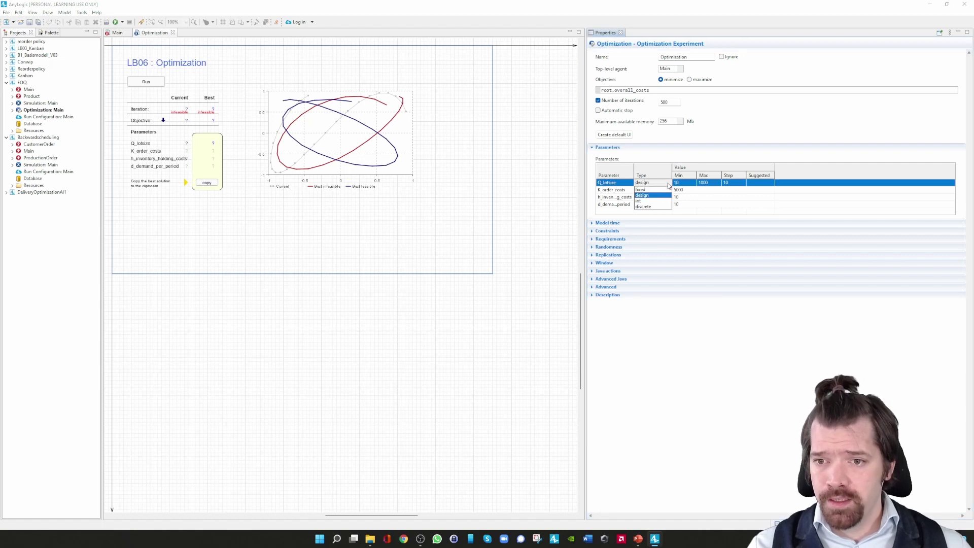
pyautogui.click(650, 190)
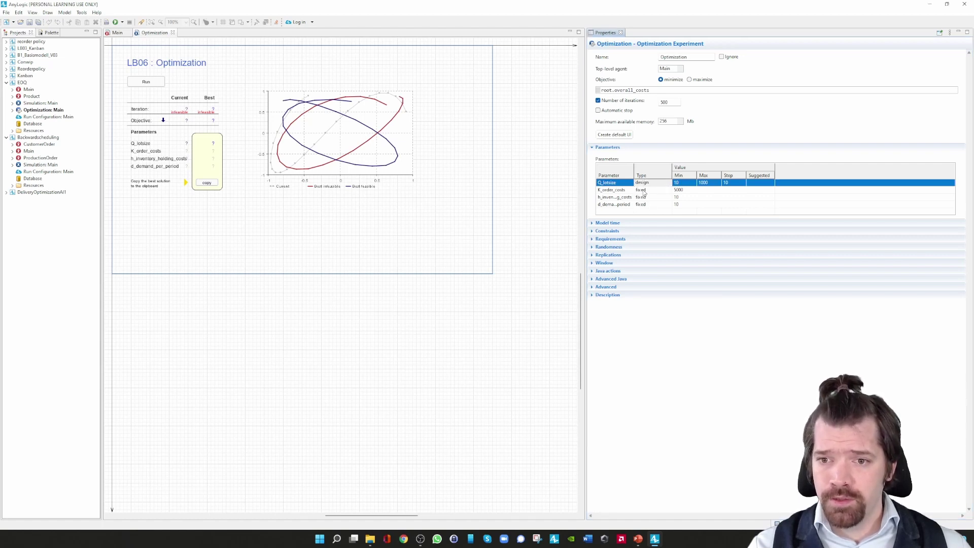
pyautogui.click(665, 183)
pyautogui.click(648, 197)
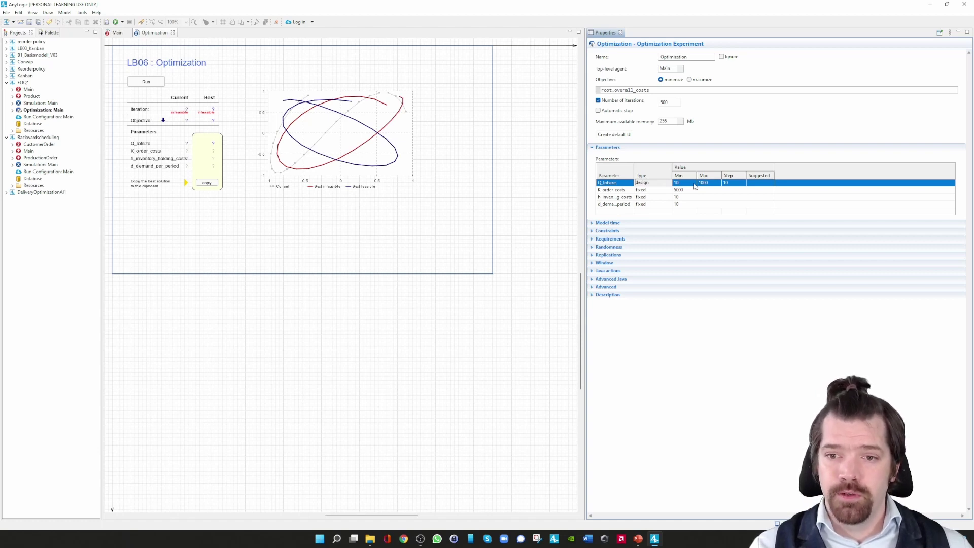
# Examine the Optimization experiment's model time, constraints, requirements, randomness and replications settings
pyautogui.click(603, 224)
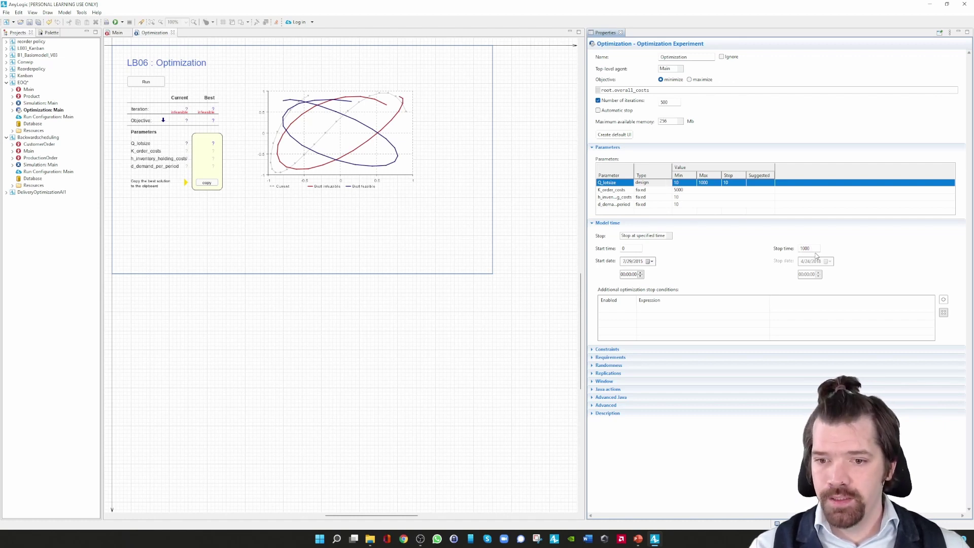
pyautogui.click(612, 350)
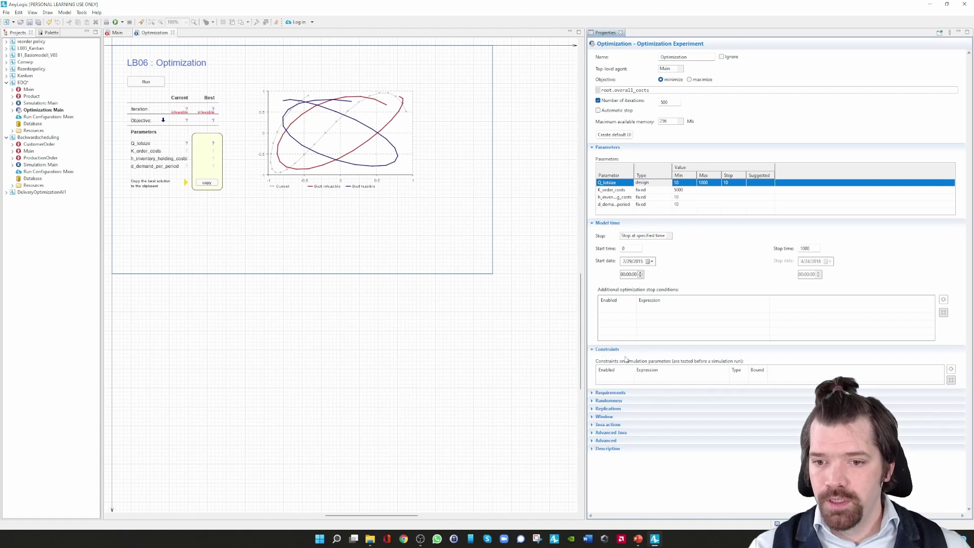
pyautogui.click(612, 401)
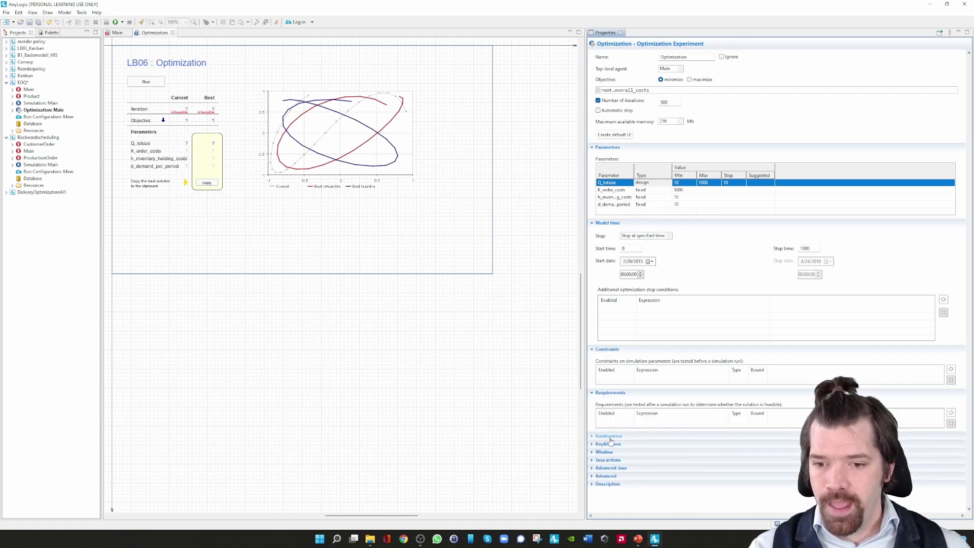
pyautogui.click(610, 436)
pyautogui.scroll(-2, 649, 430)
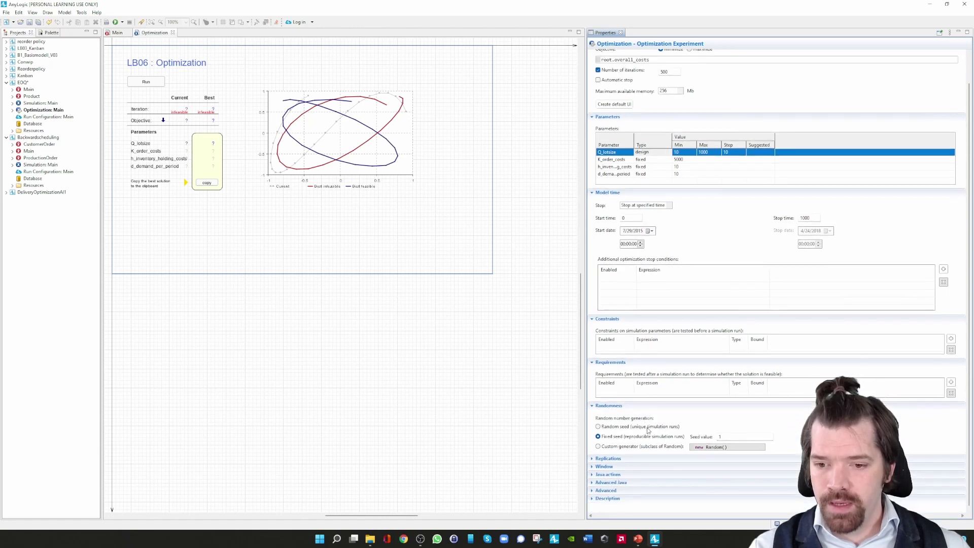
pyautogui.click(620, 462)
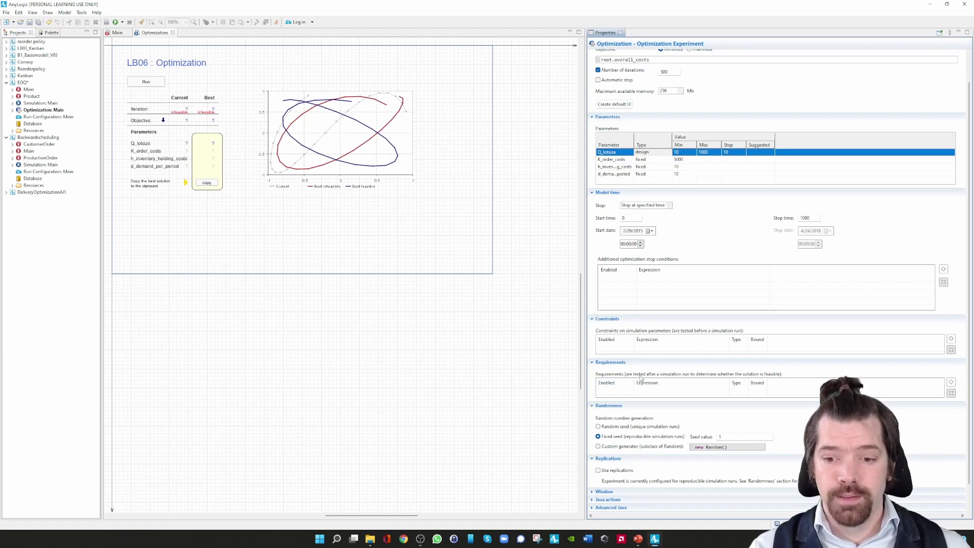
# Launch the EOQ / Optimization experiment, move its window clear of the project tree, and start the optimization run
pyautogui.click(122, 23)
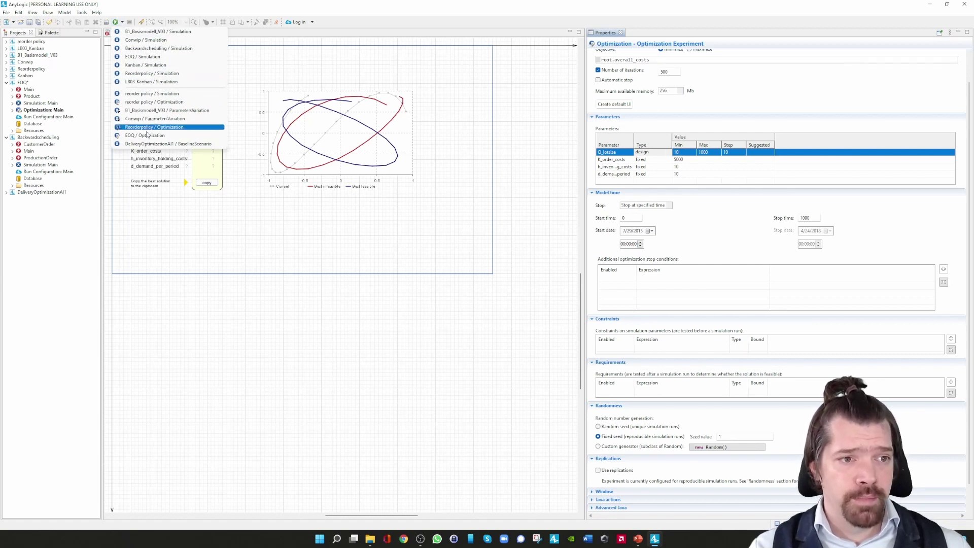
pyautogui.click(146, 135)
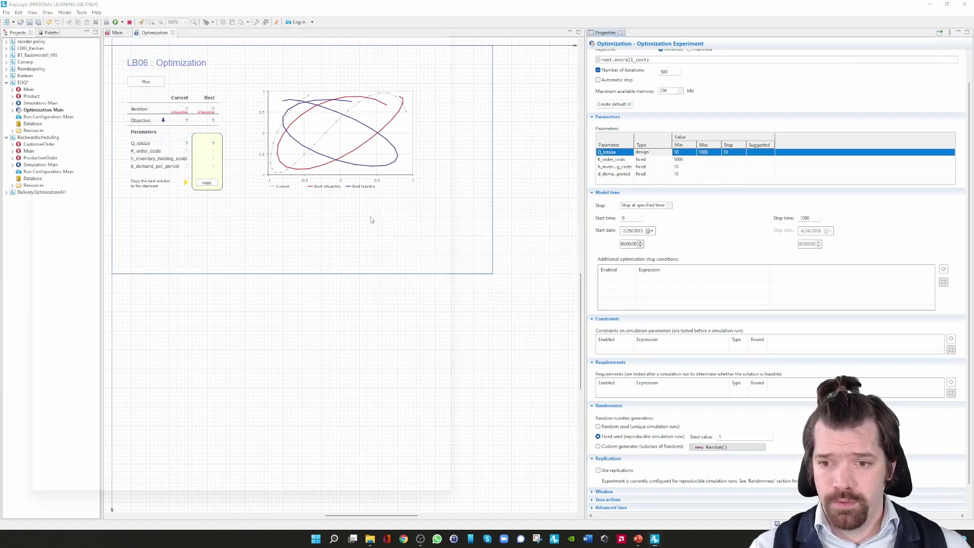
pyautogui.moveTo(278, 14); pyautogui.dragTo(462, 44)
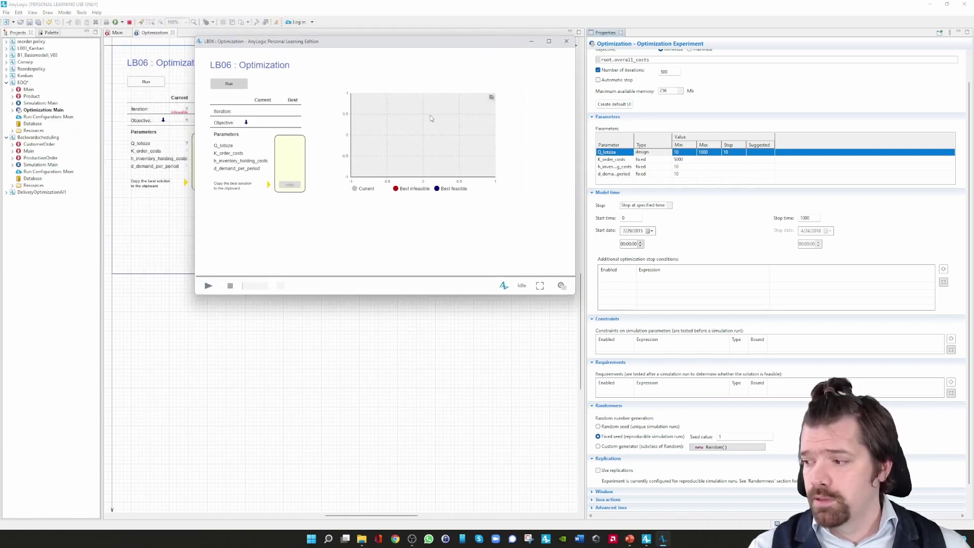
pyautogui.click(208, 287)
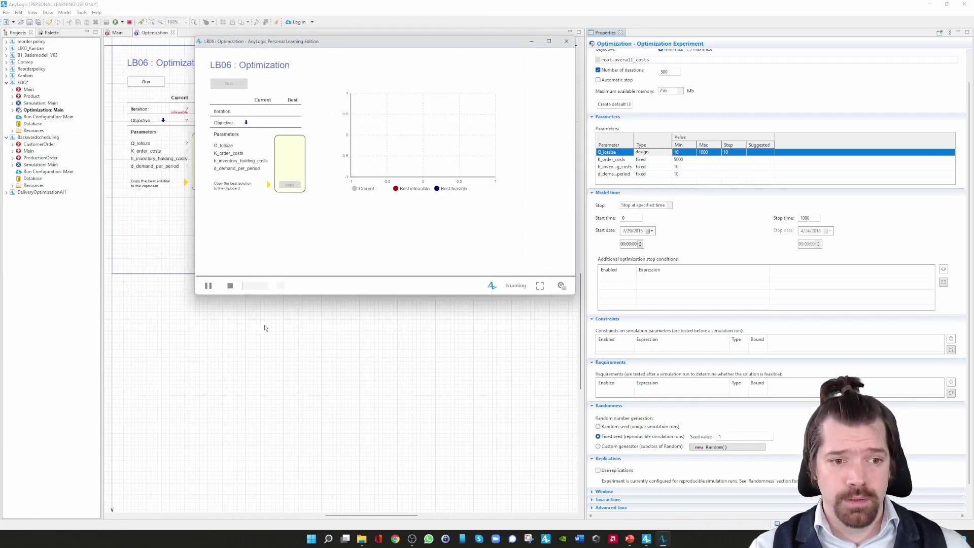